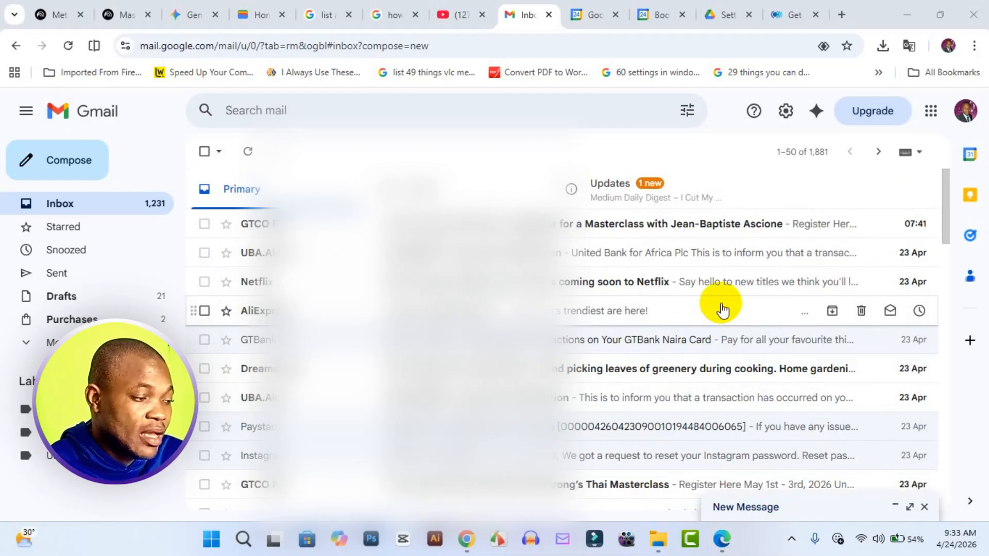
Compose a new email addressed to the suggested contact, with the subject "new mail".
click(67, 172)
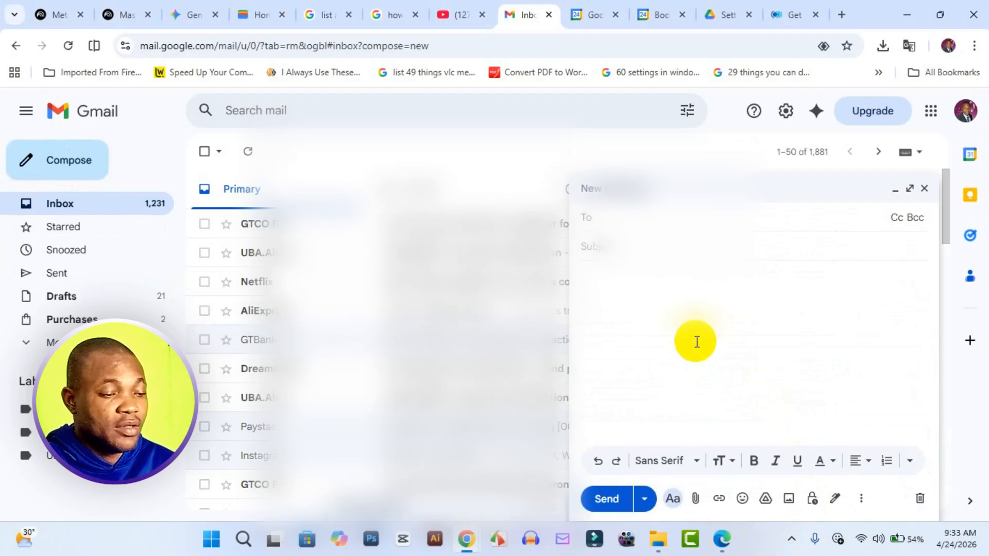
text(y)
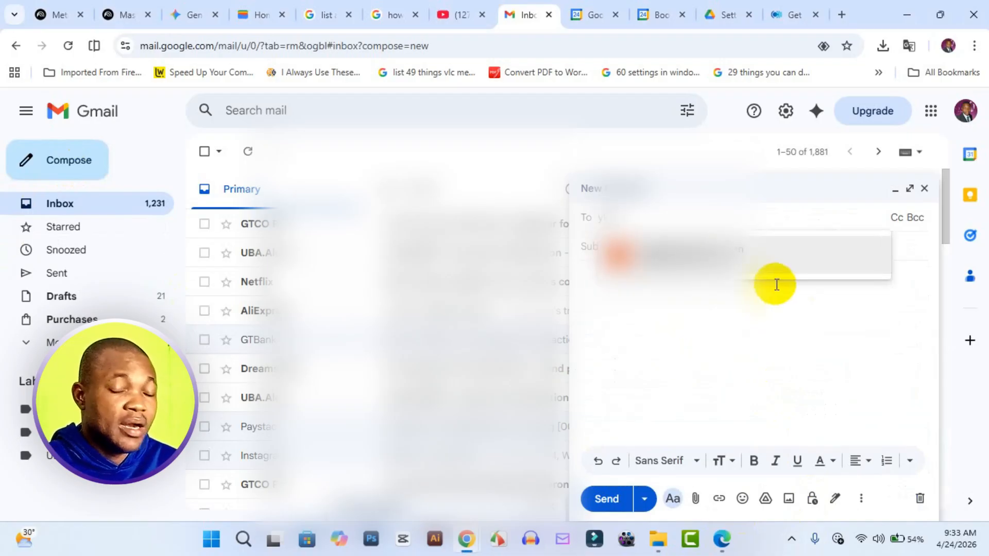
click(713, 262)
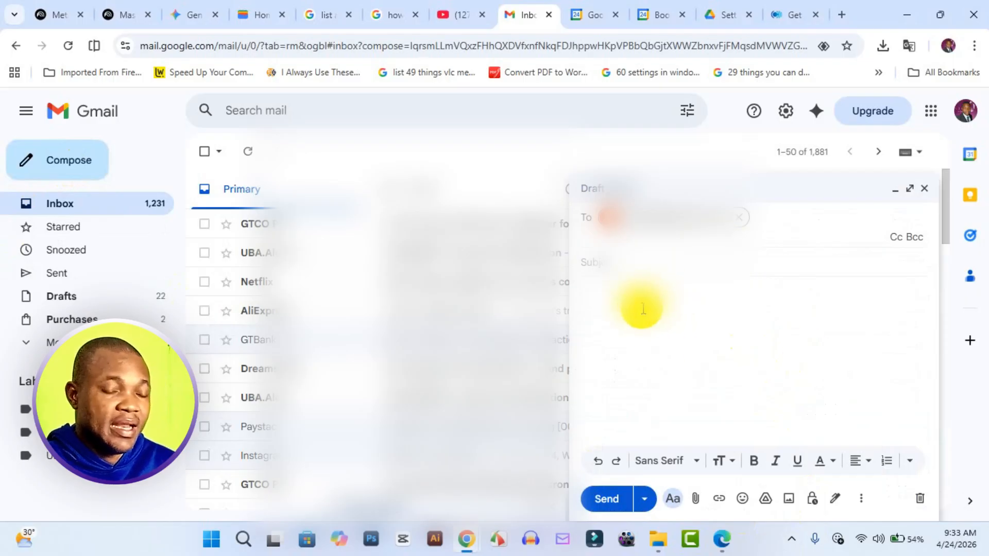
click(635, 263)
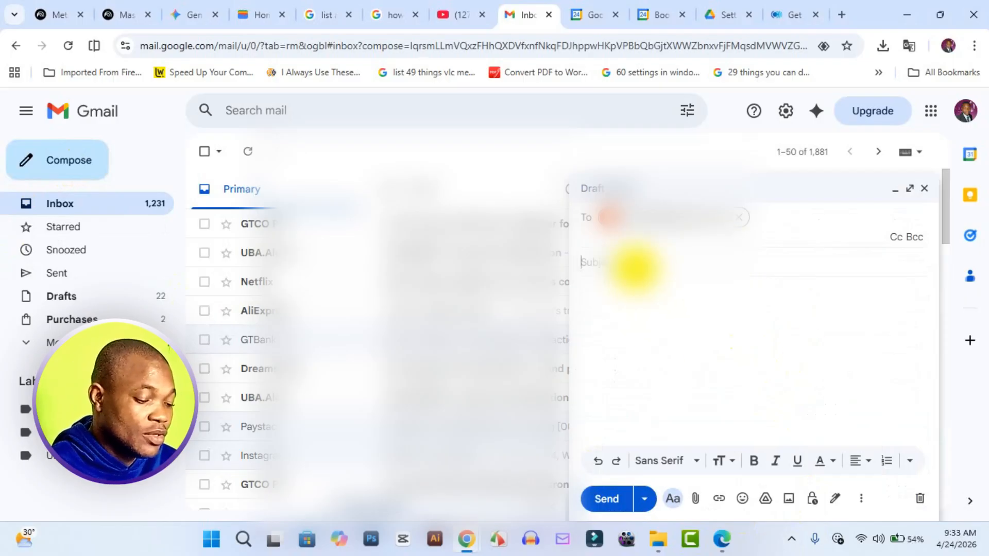
text(new)
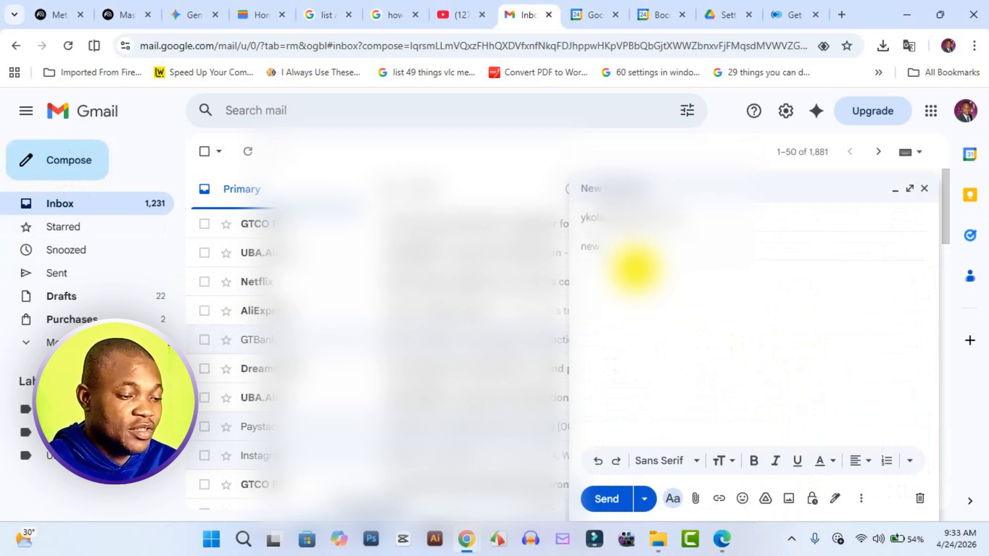
Paste the copied paragraph about Facebook's Professional dashboard into the email body.
click(635, 269)
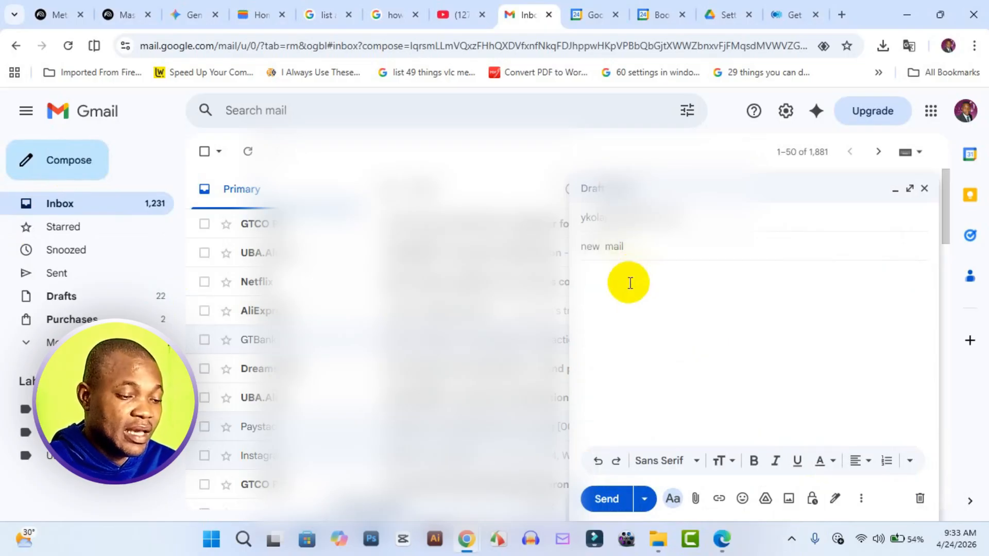
right_click(629, 282)
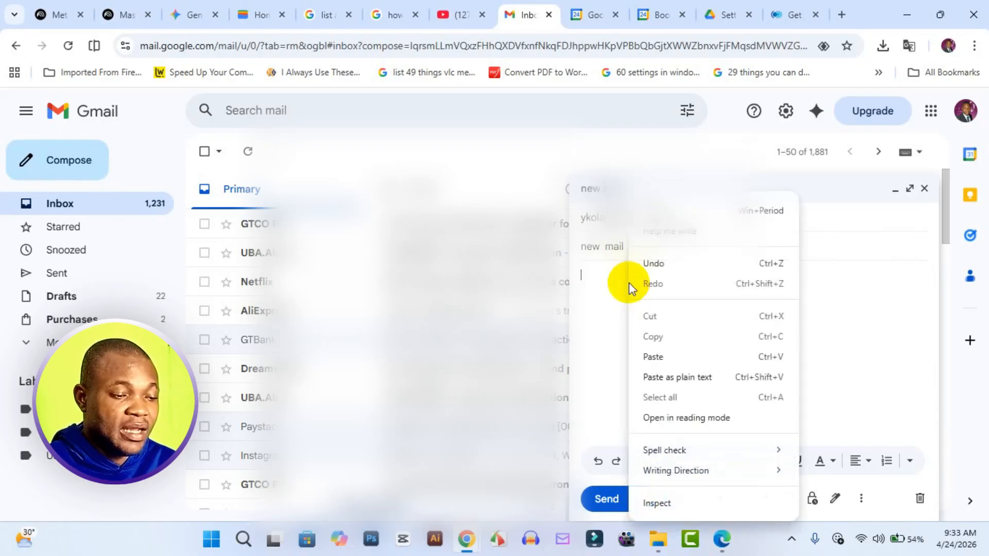
click(689, 355)
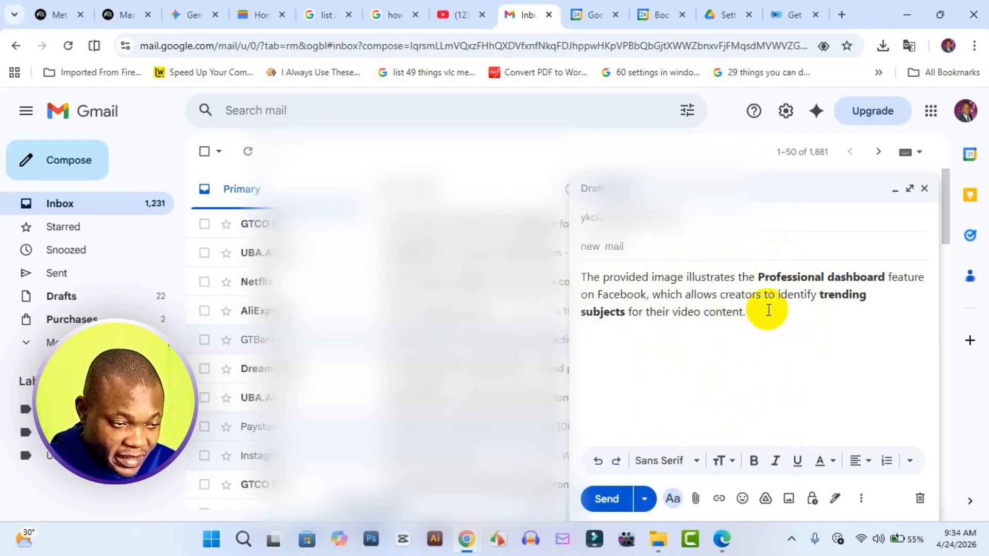
Replace the word "creators" in the email body with "Click Here".
drag(722, 298, 759, 299)
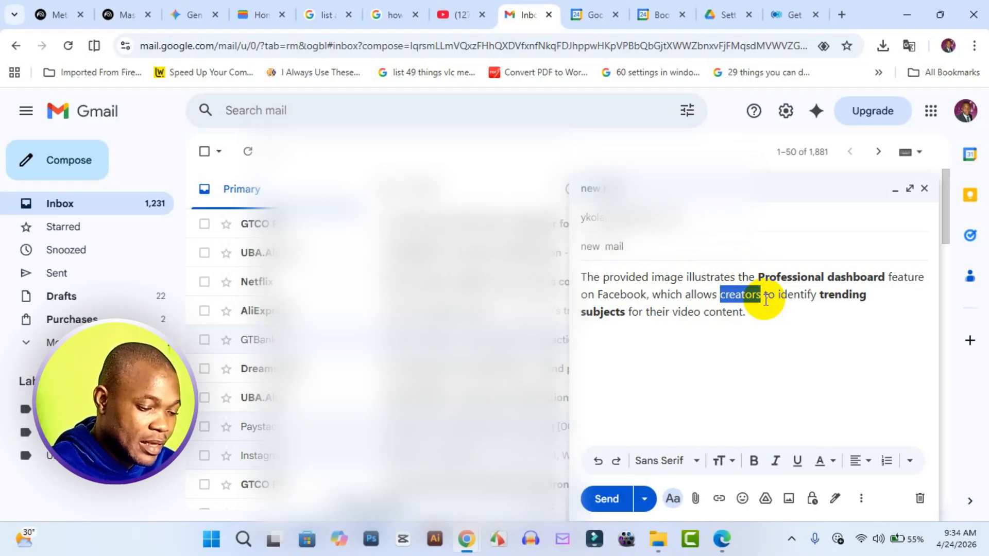
text(Cl)
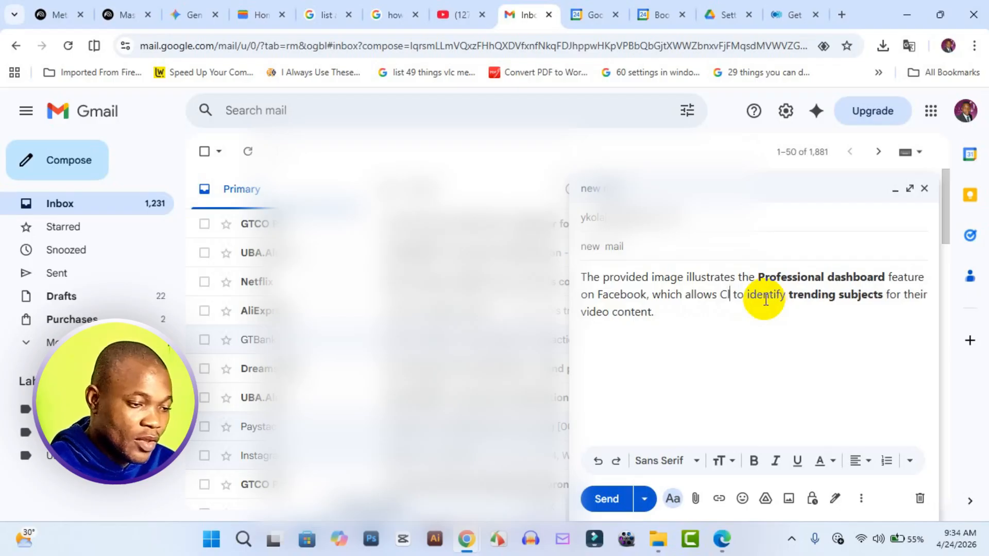
text(ick H)
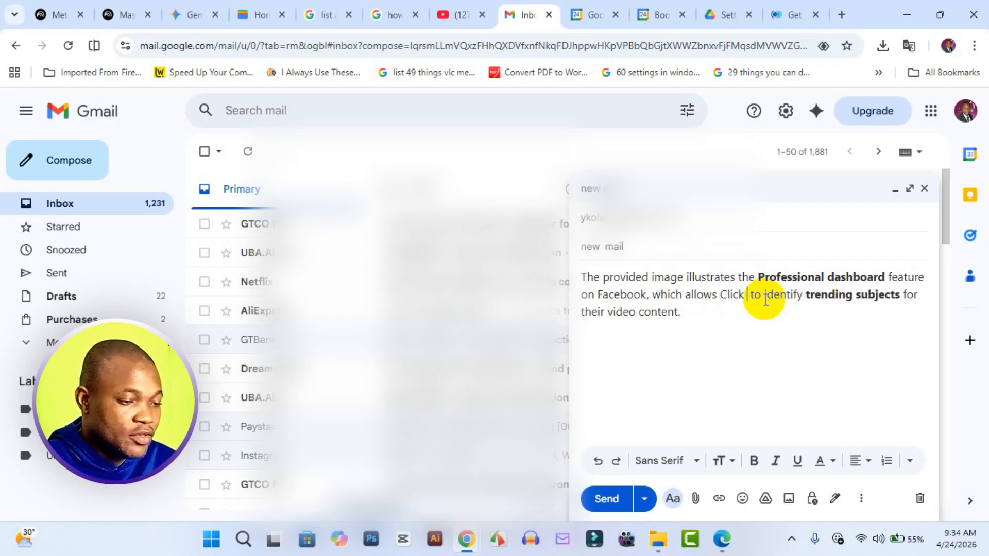
text(er)
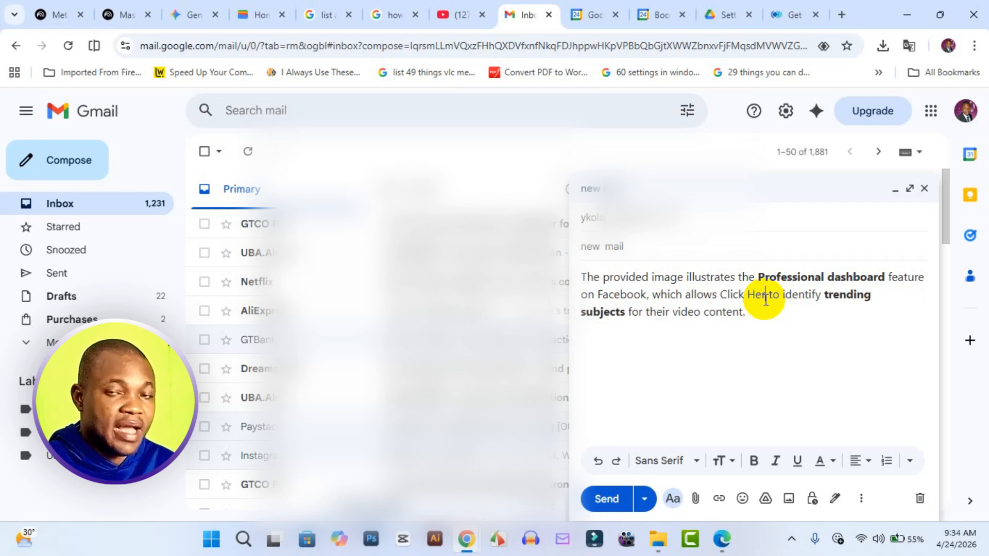
text(e)
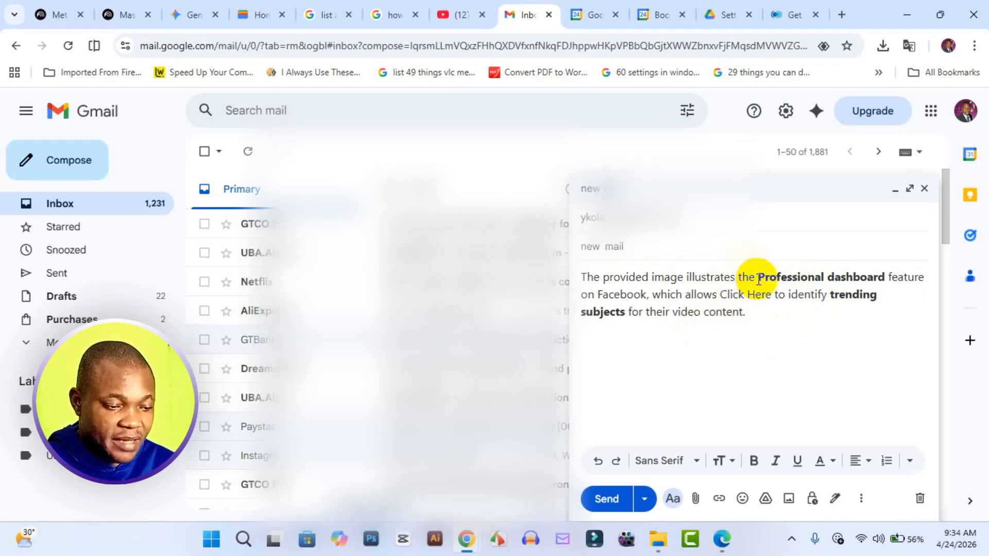
Remove the bold formatting from "Professional dashboard" and "trending subjects" in the email body.
drag(757, 278, 884, 280)
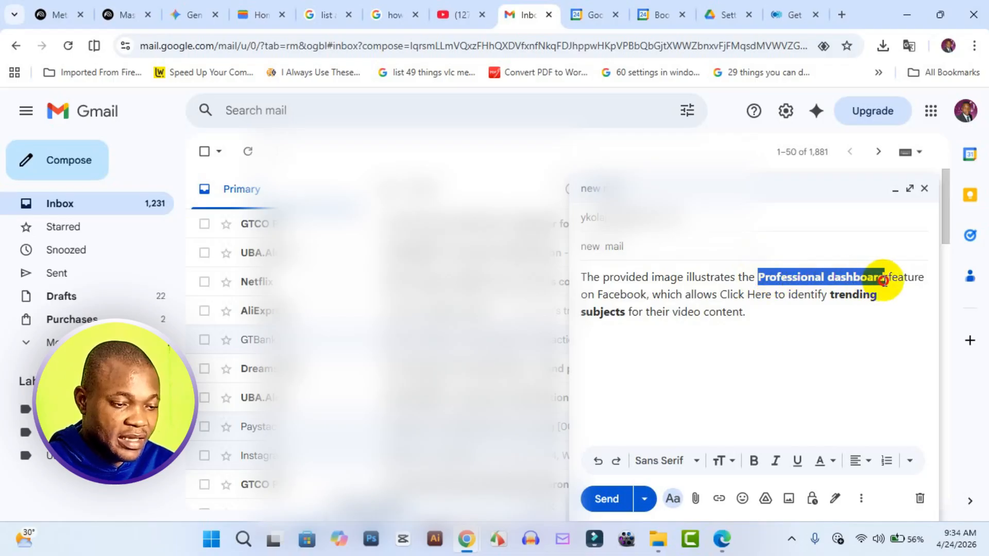
click(755, 461)
drag(829, 296, 869, 297)
click(753, 460)
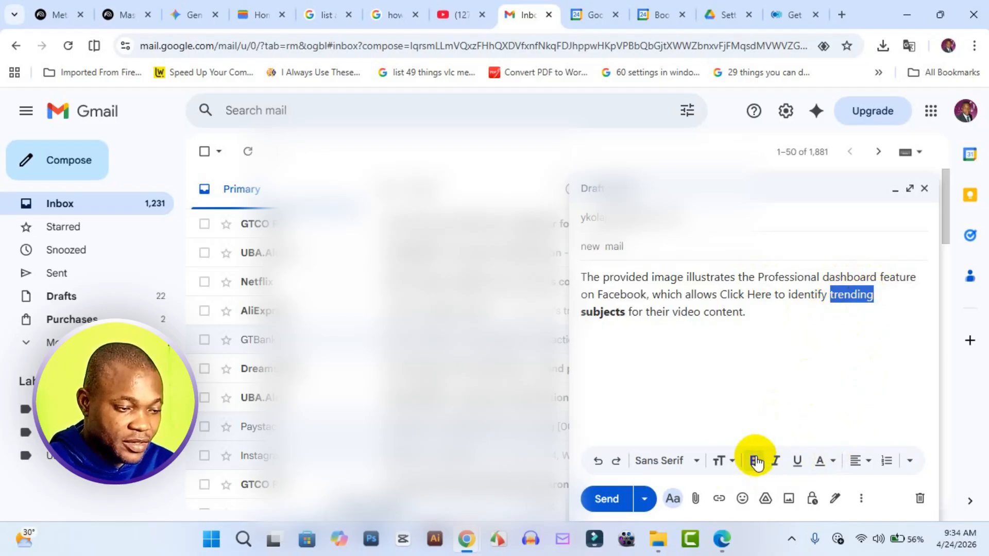
drag(580, 312, 626, 315)
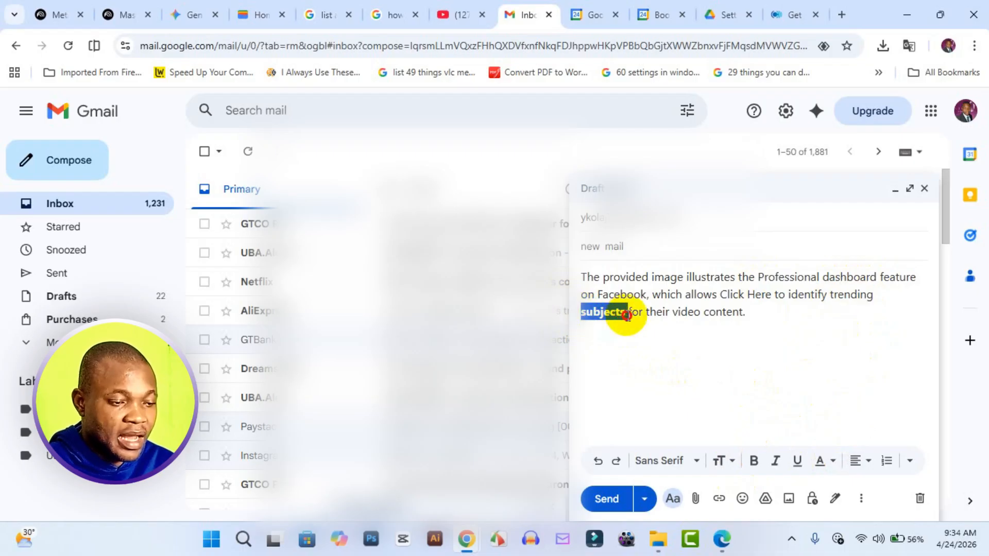
click(752, 459)
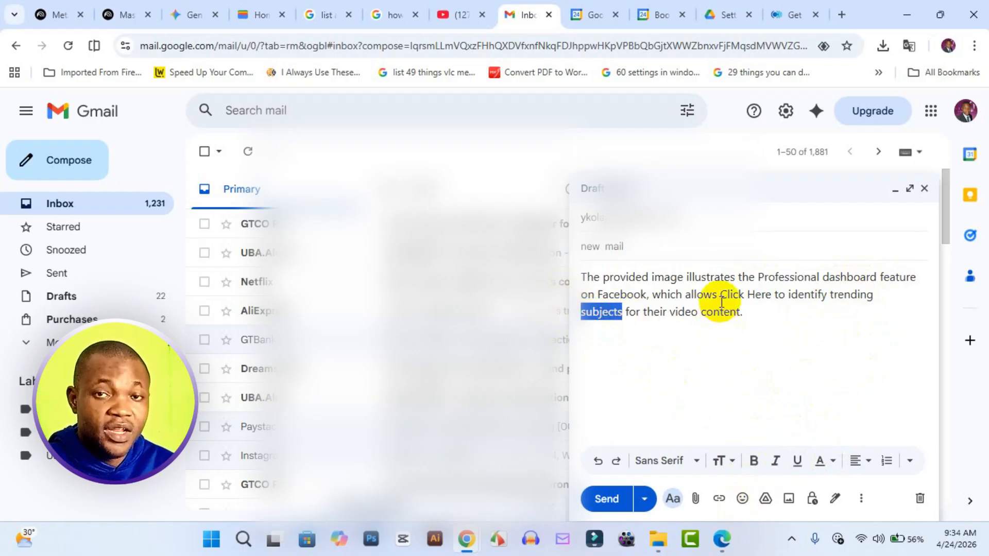
Make "Click Here" bold and give it a yellow background colour.
drag(721, 299, 772, 301)
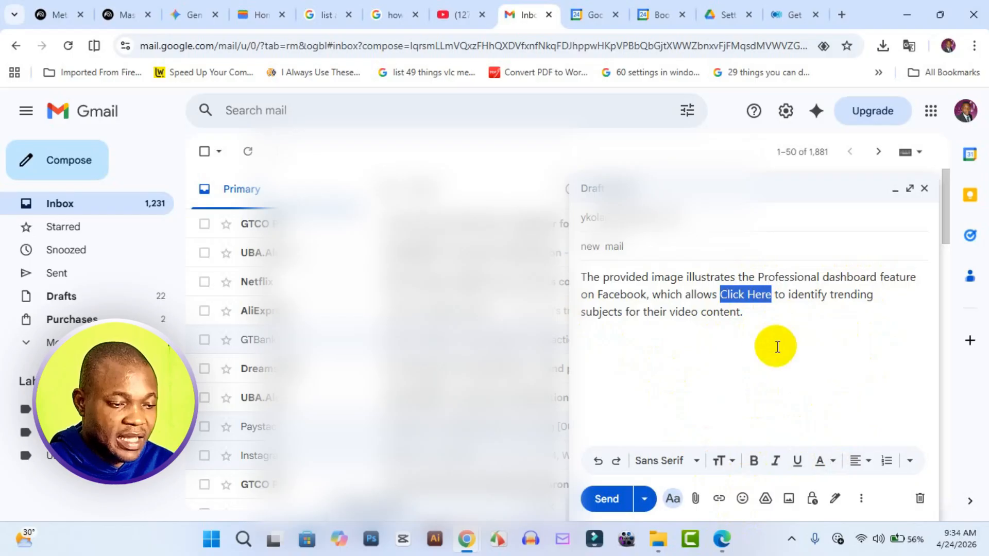
click(754, 463)
click(799, 297)
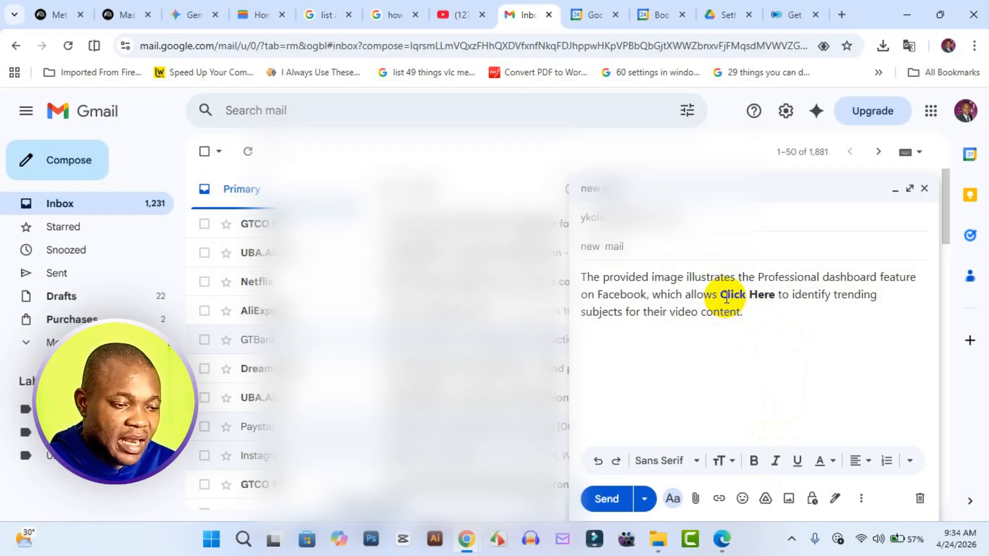
drag(720, 297, 775, 297)
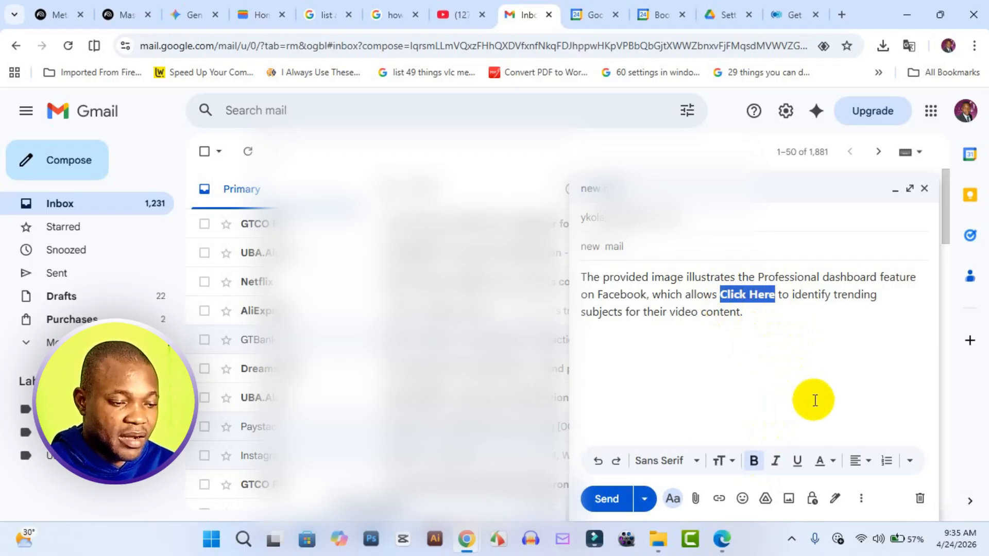
click(830, 469)
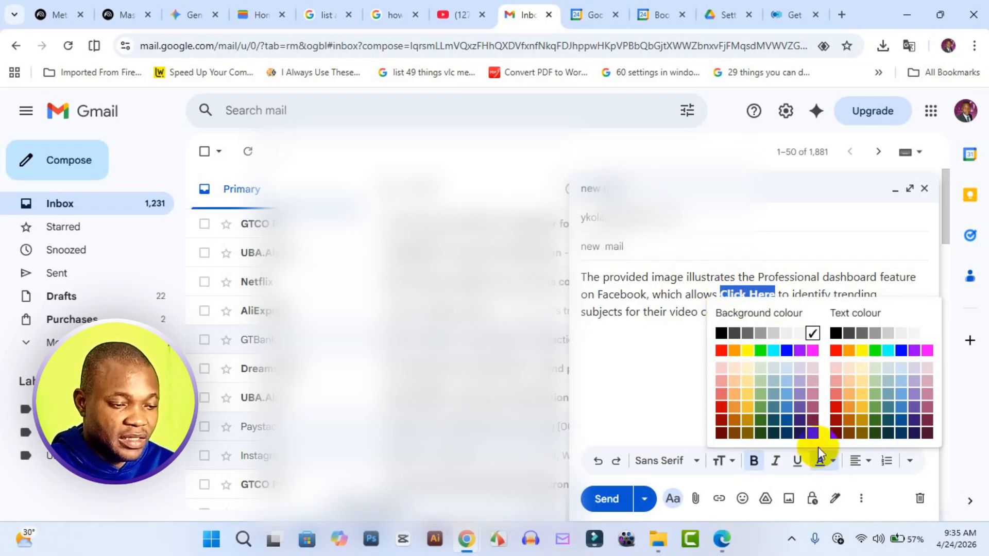
click(747, 355)
click(728, 309)
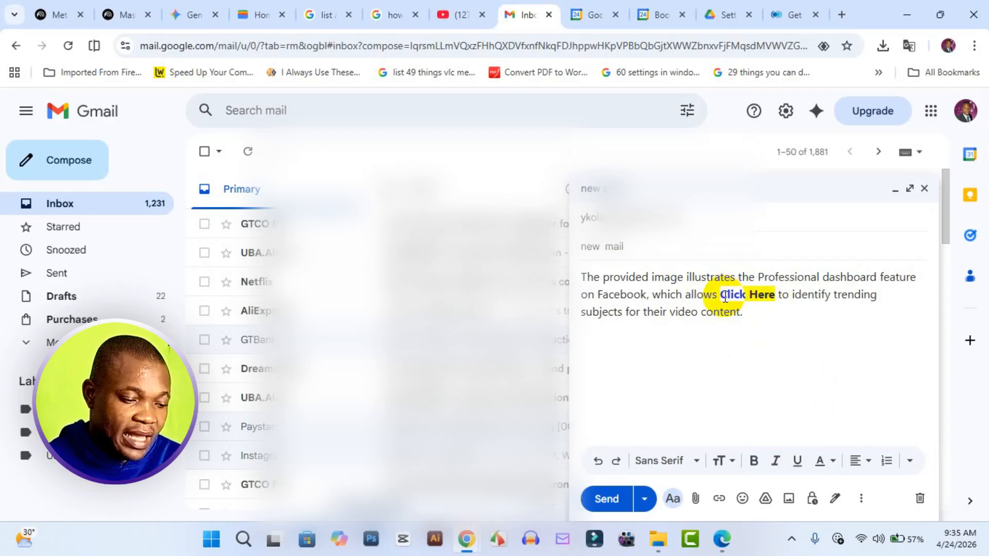
Start inserting a link on "Click Here" and copy the address of the open Calilio US virtual phone number page.
drag(719, 296, 774, 303)
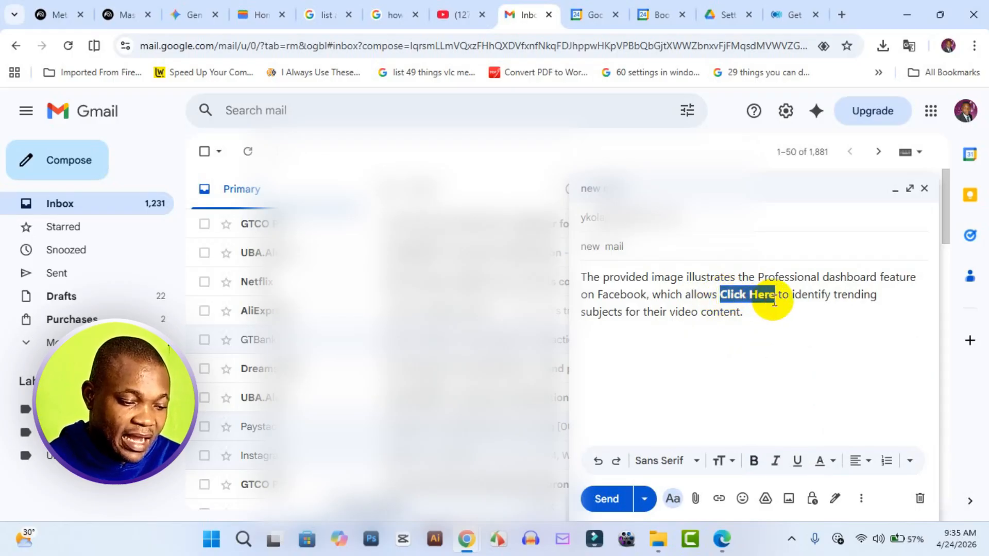
click(718, 499)
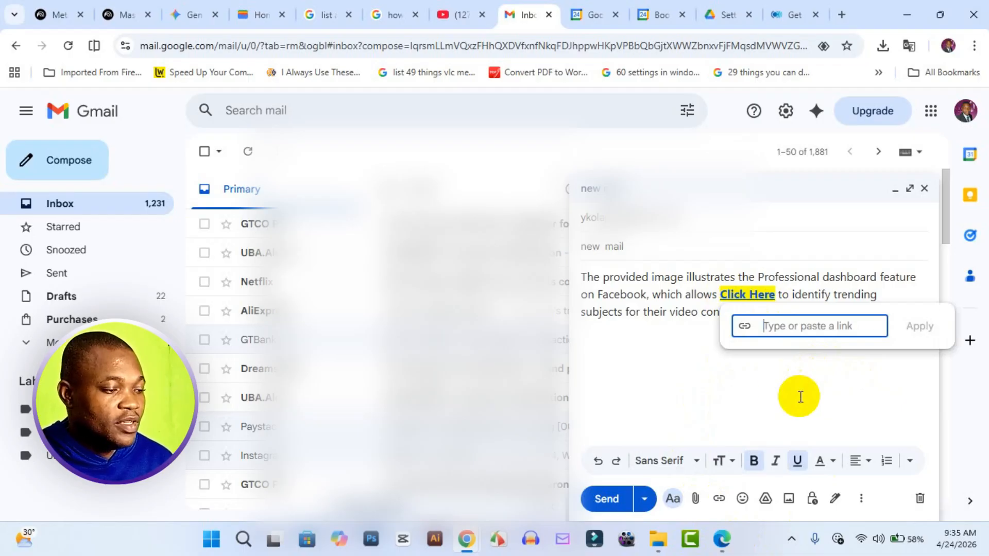
click(780, 13)
click(300, 47)
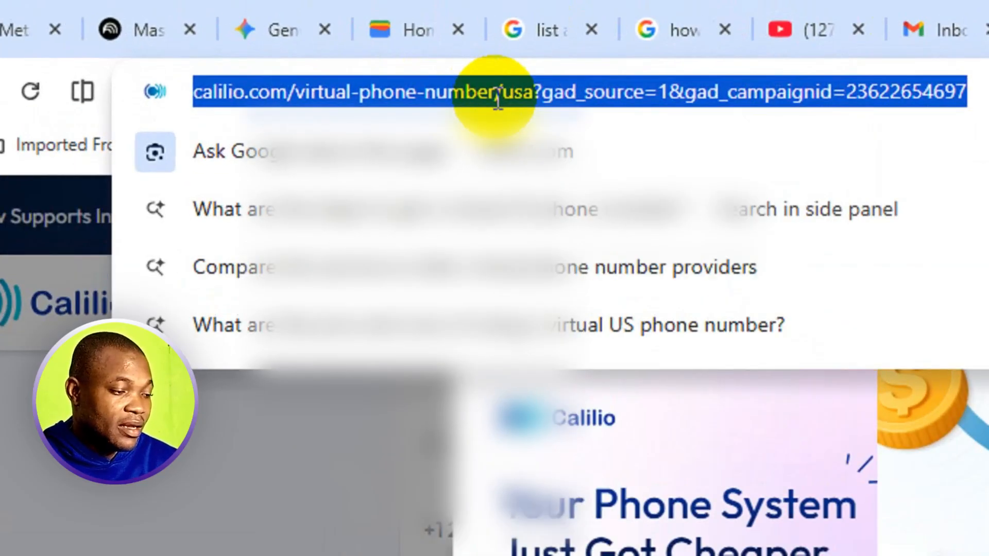
right_click(495, 97)
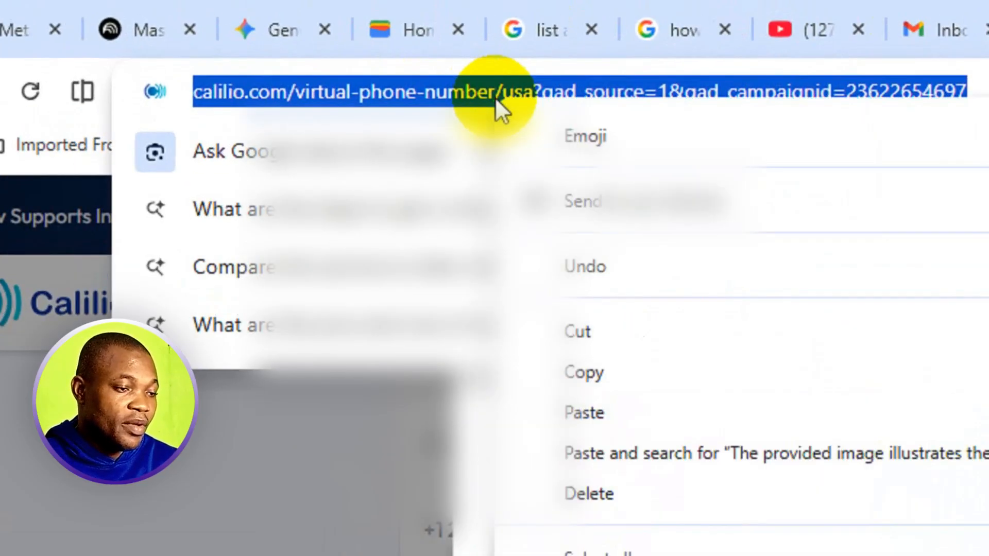
click(663, 363)
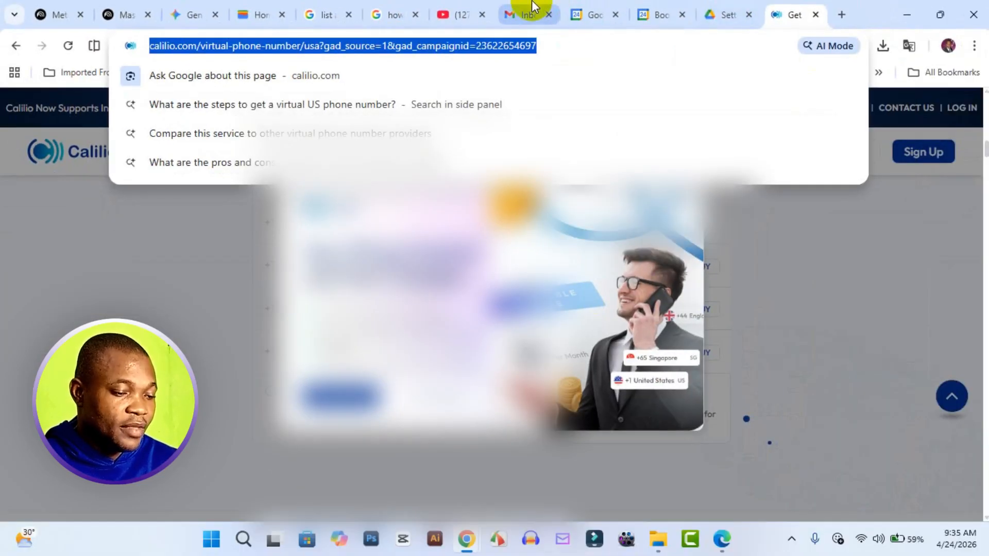
Return to the Gmail draft and apply the copied Calilio address as the link for "Click Here".
click(531, 15)
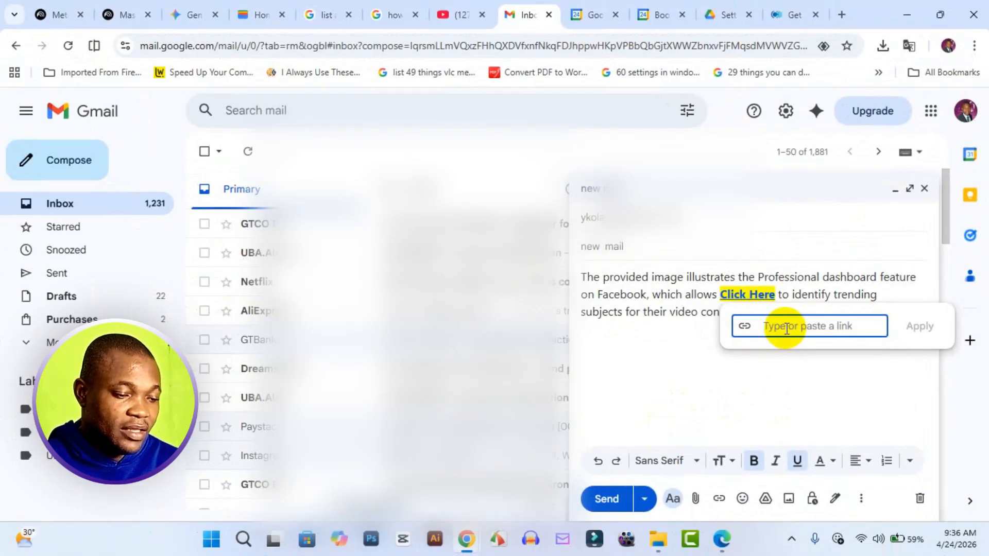
right_click(786, 328)
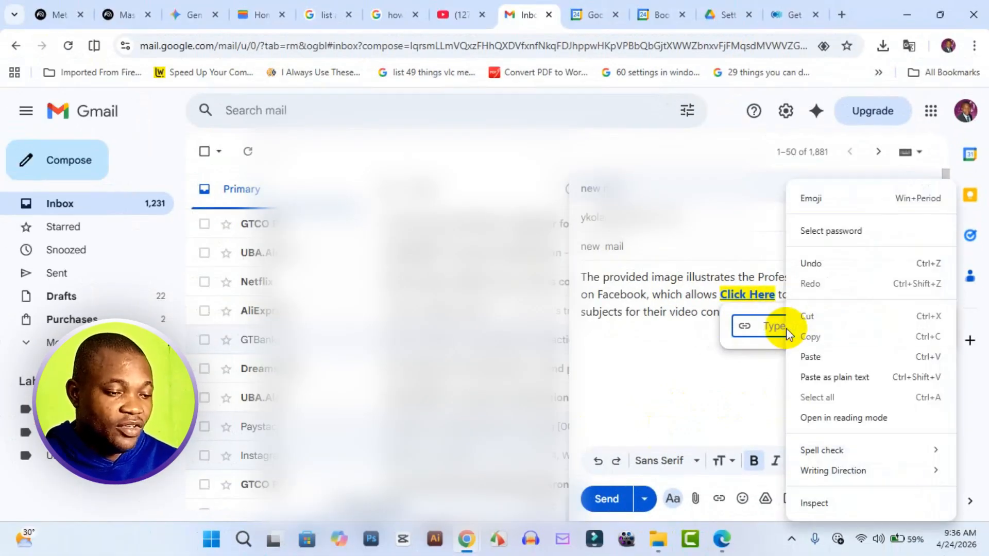
click(798, 358)
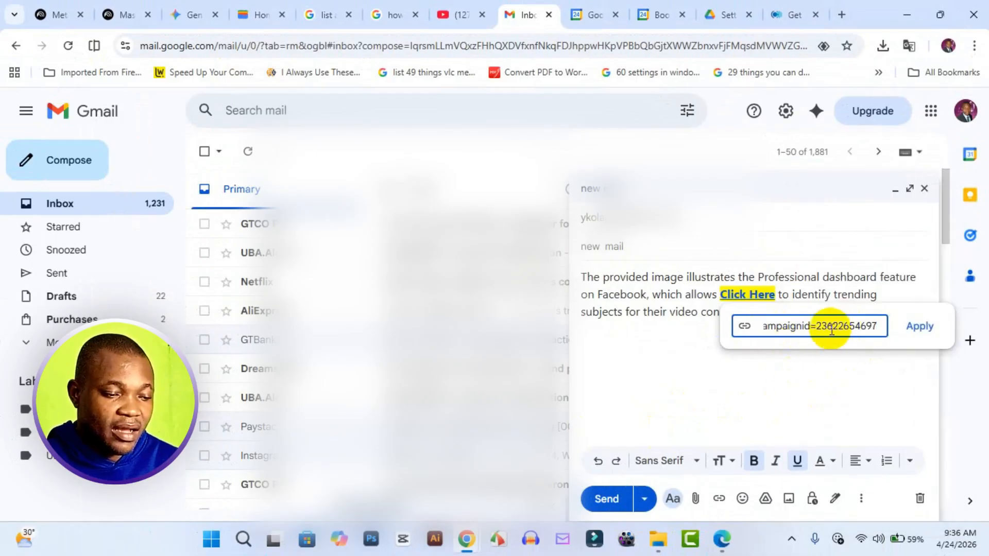
click(920, 340)
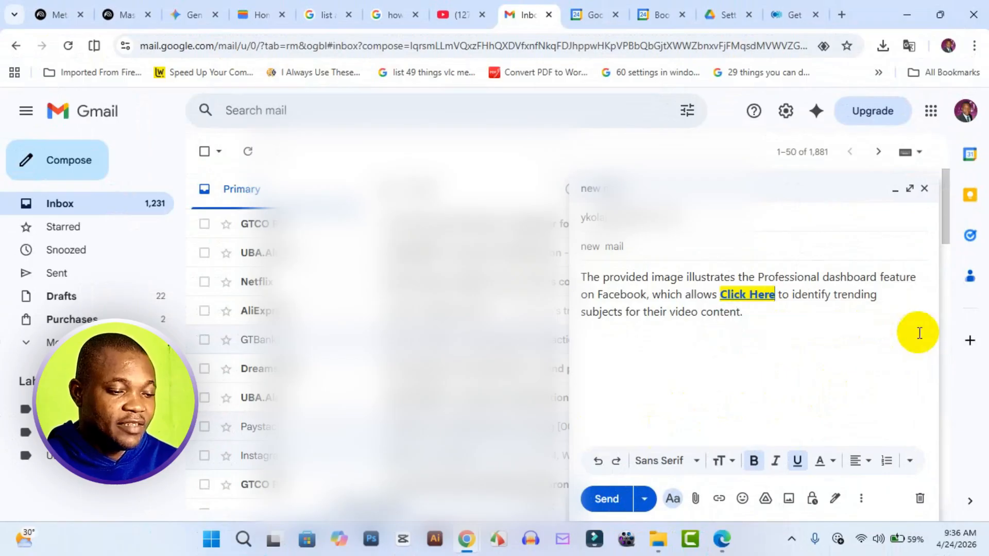
Test the "Click Here" link by opening its target page from the draft, and send the email.
click(760, 316)
click(764, 292)
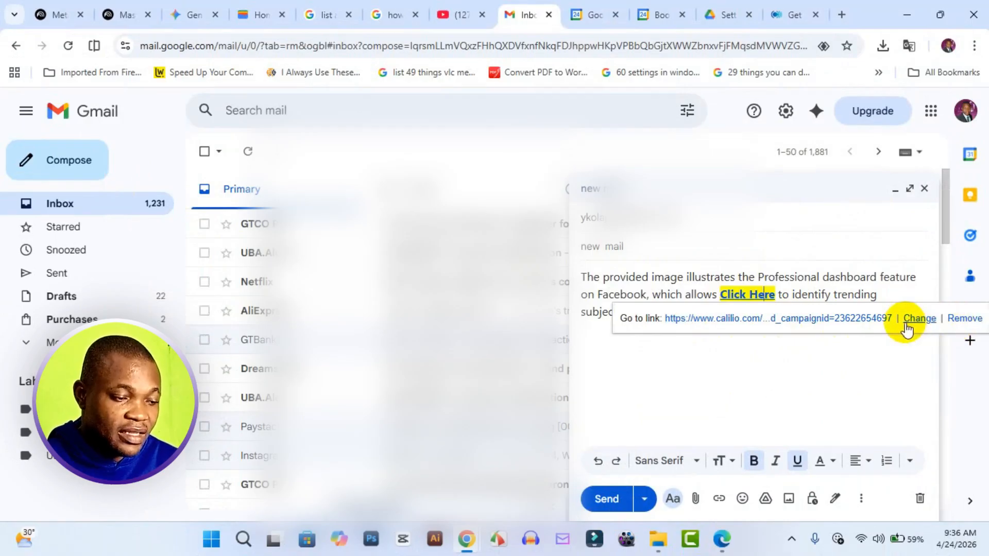
click(713, 319)
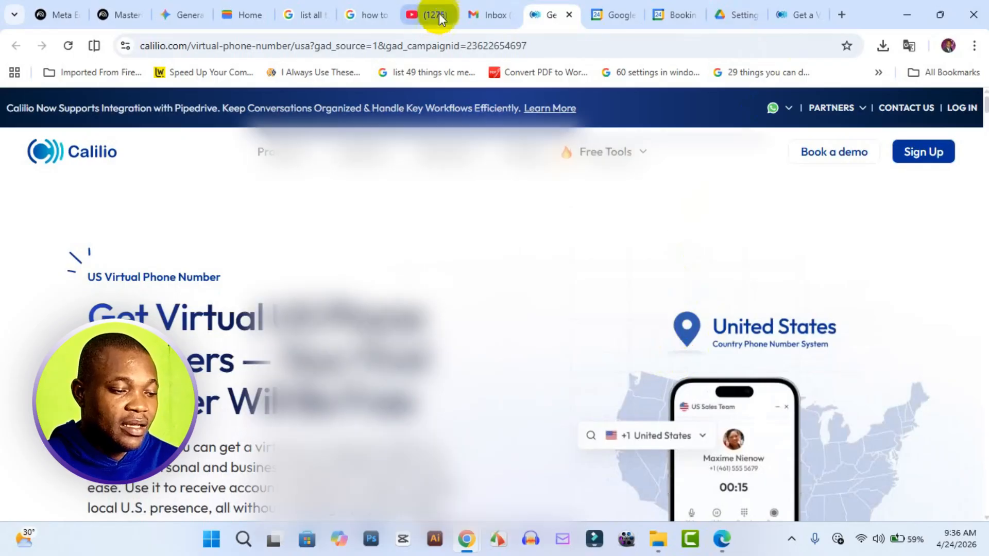
click(490, 11)
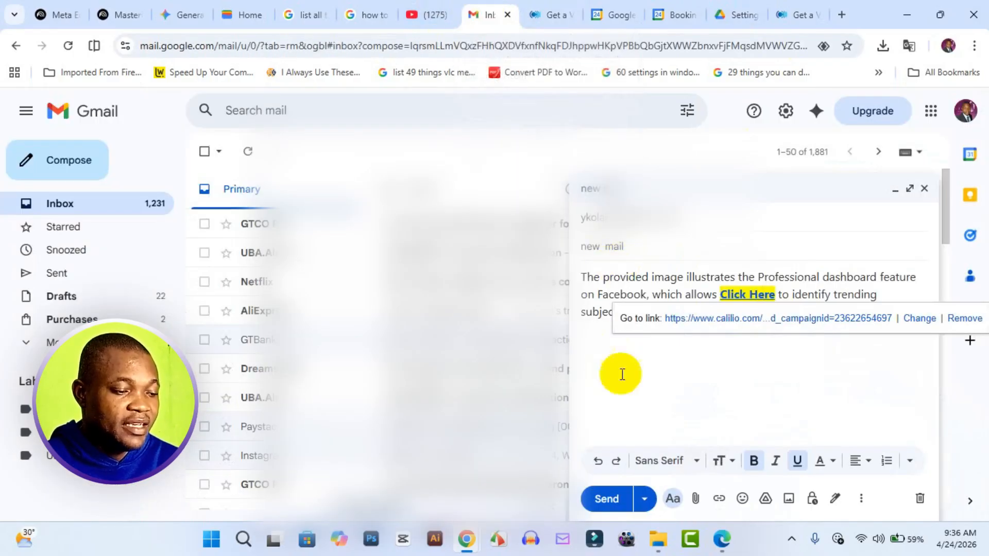
click(621, 506)
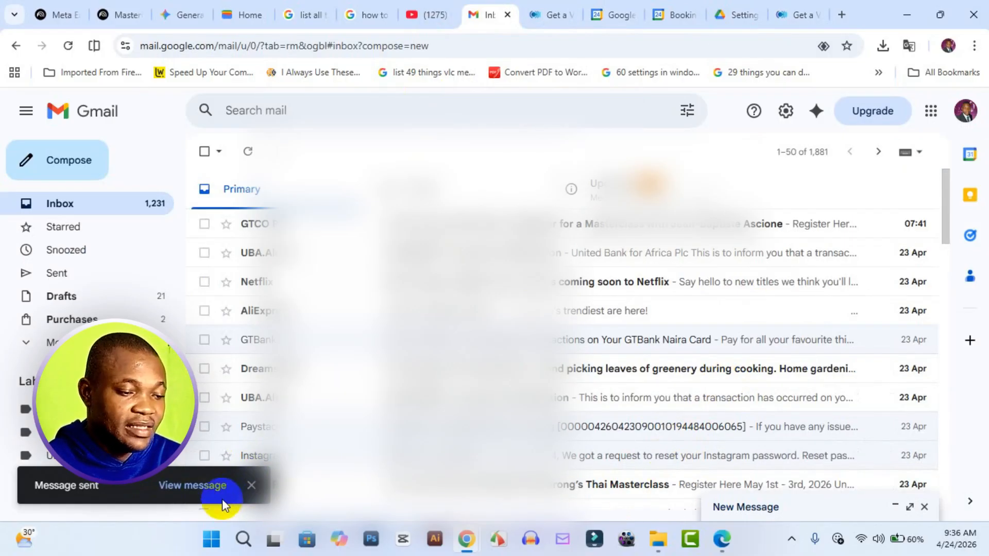
Open the sent message and follow its "Click Here" link to examine the Calilio US virtual phone number page.
click(212, 486)
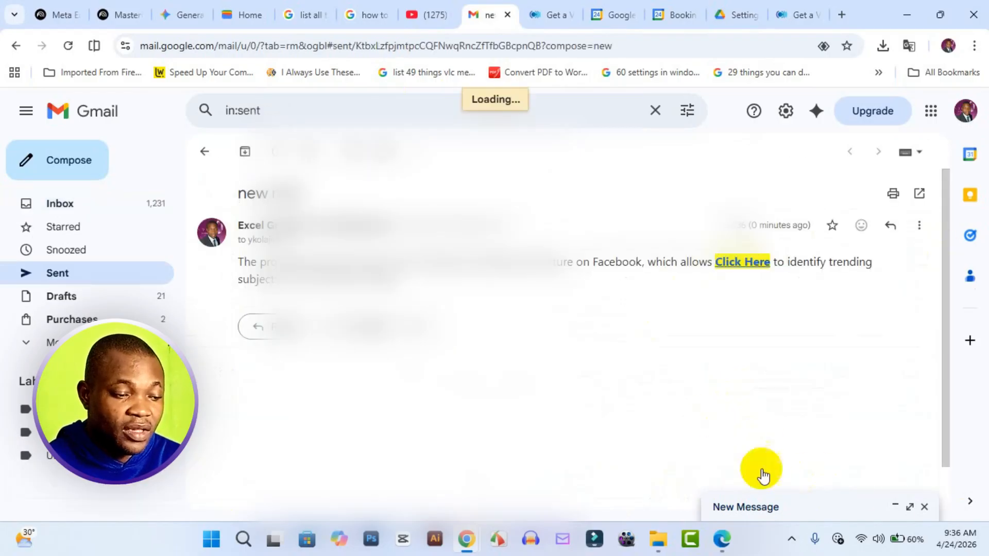
click(744, 263)
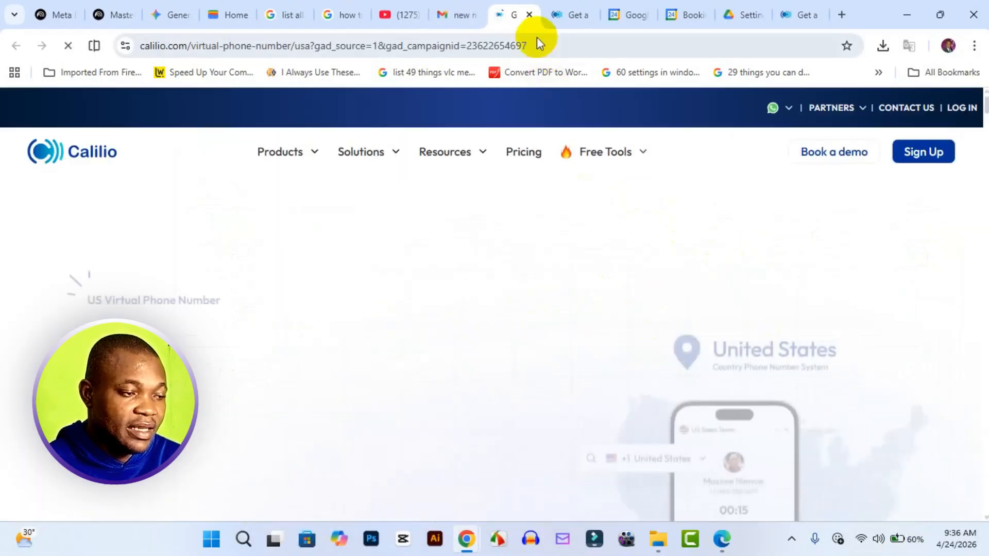
scroll(574, 265, down, 10)
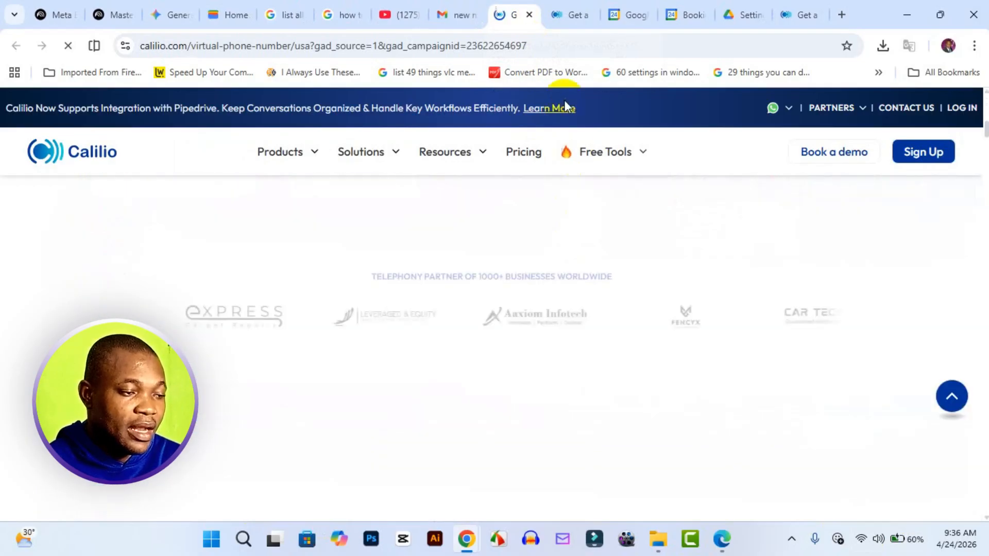
Close the two Calilio pages beside the mail, return to the sent Gmail message and check its "Click Here" link.
click(528, 16)
click(529, 18)
click(529, 15)
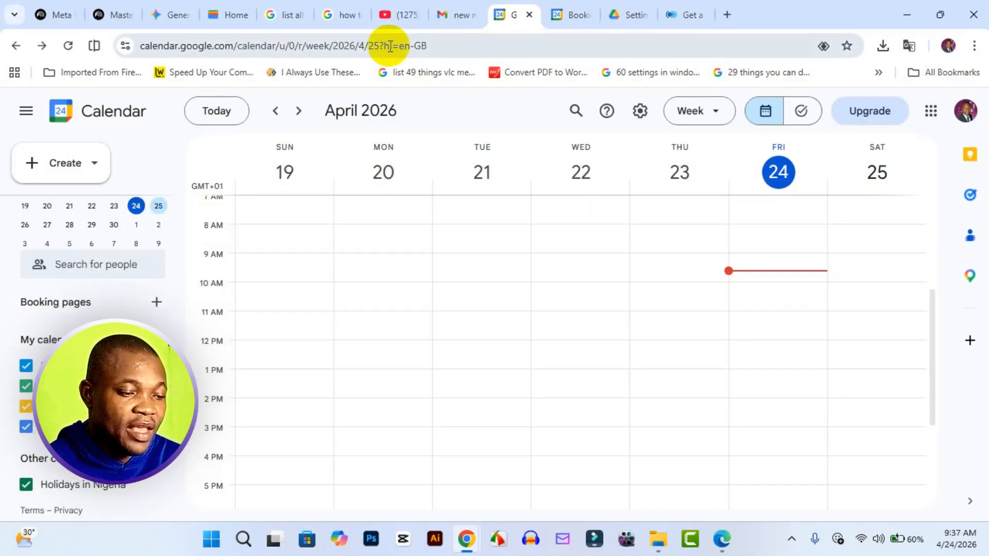
click(447, 15)
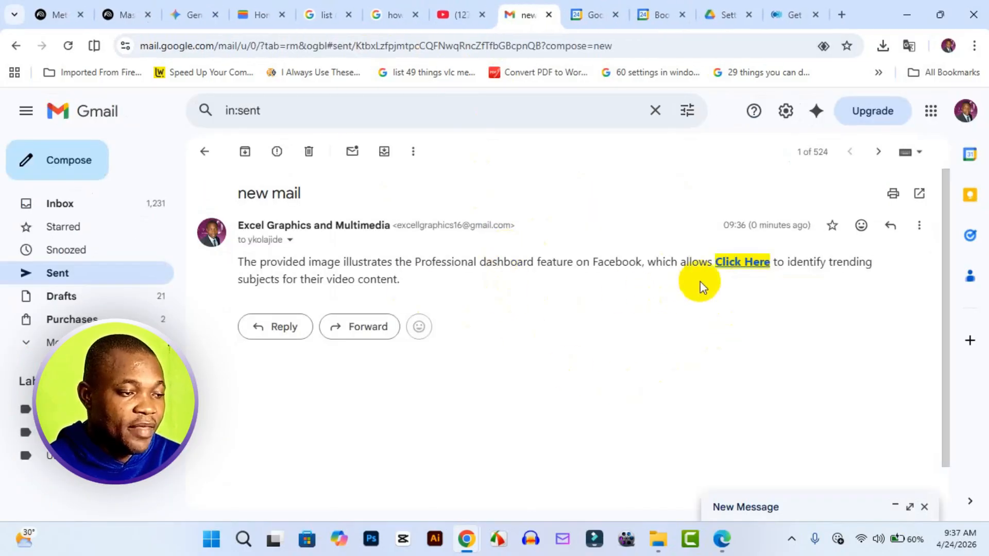
click(758, 263)
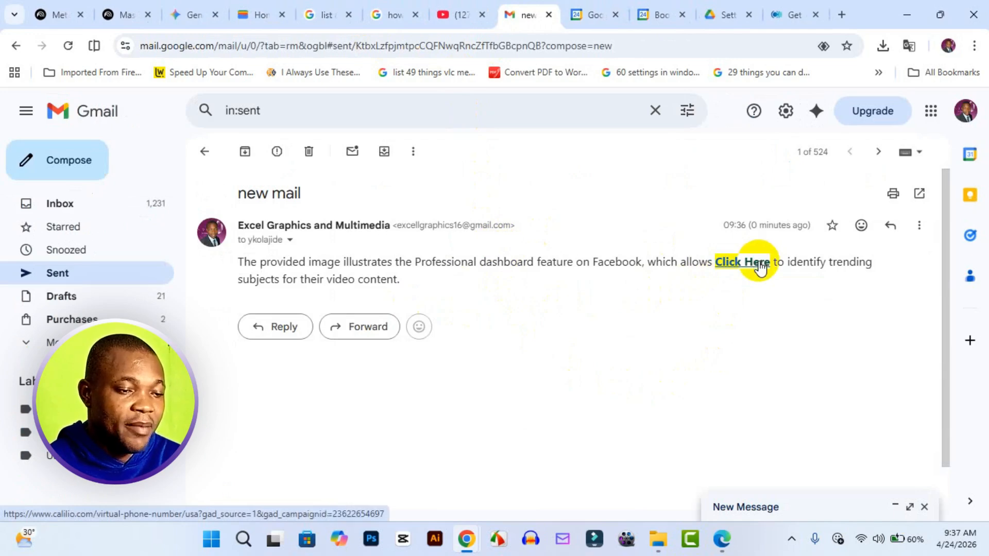